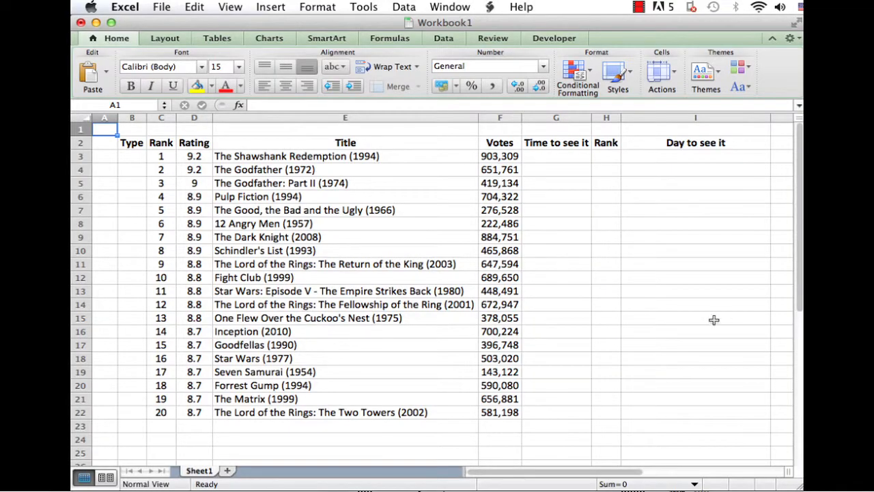
Step: Select the contiguous range of film titles from E3 to E15, then reduce the selection to cell E4
left_click(293, 156)
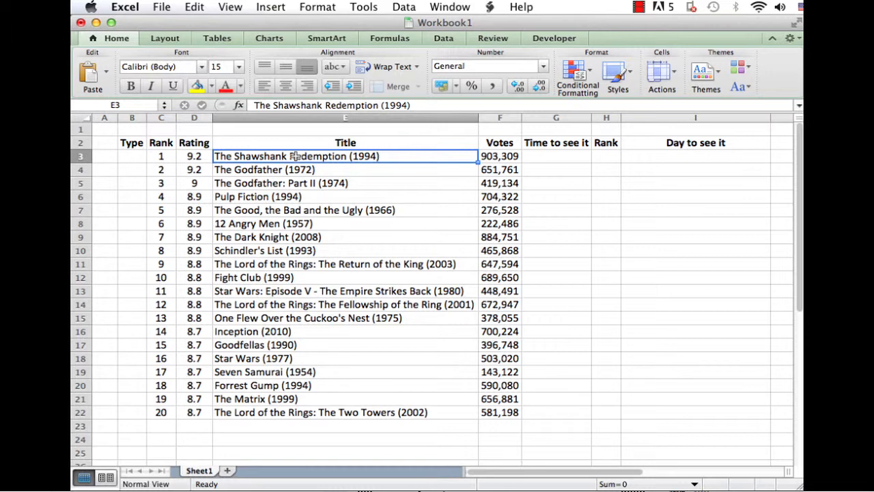
left_click_drag(293, 156, 298, 321)
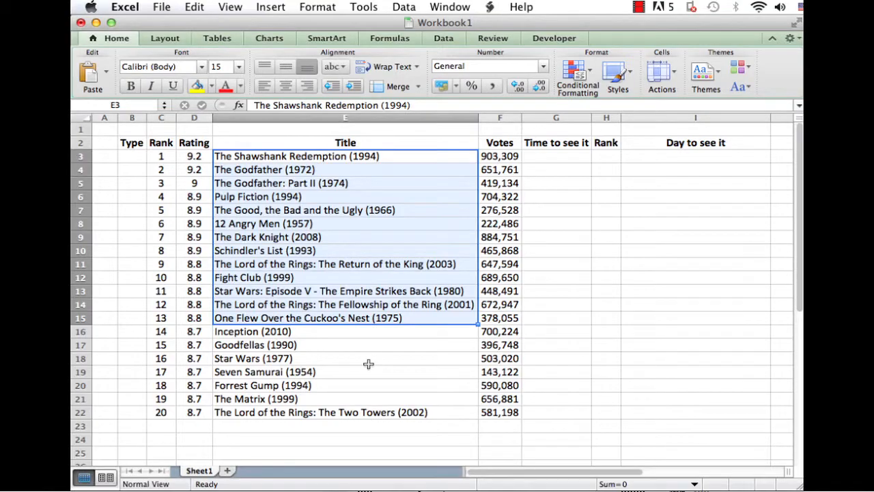
key("Down")
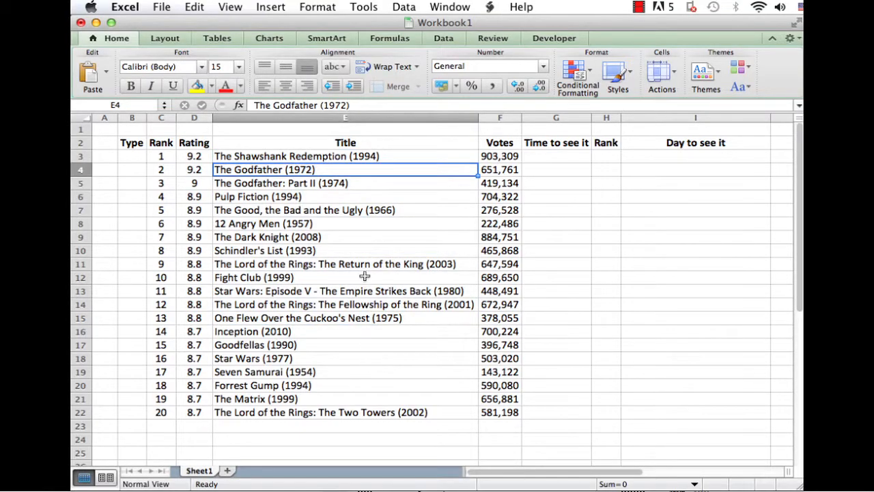
Step: Select the non-adjacent title cells Pulp Fiction, Fight Club, Star Wars (1977) and The Lord of the Rings: The Two Towers together
left_click(320, 196)
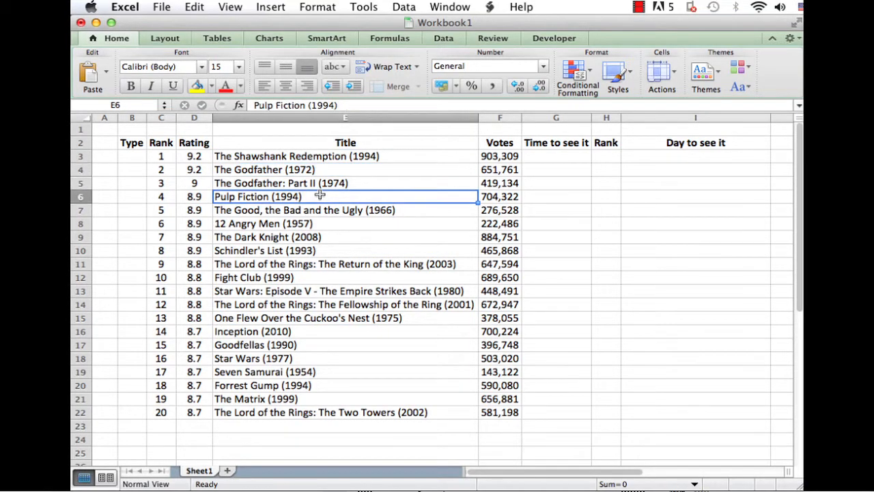
left_click(305, 275, "ctrl")
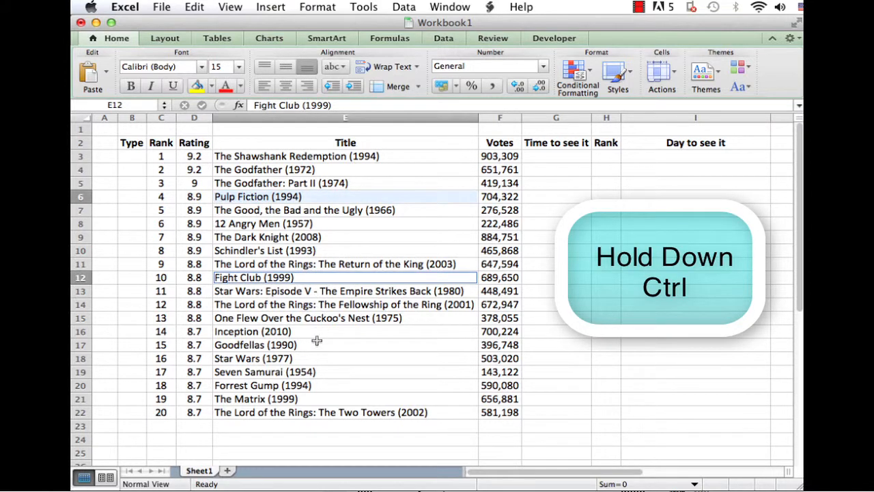
left_click(292, 358, "ctrl")
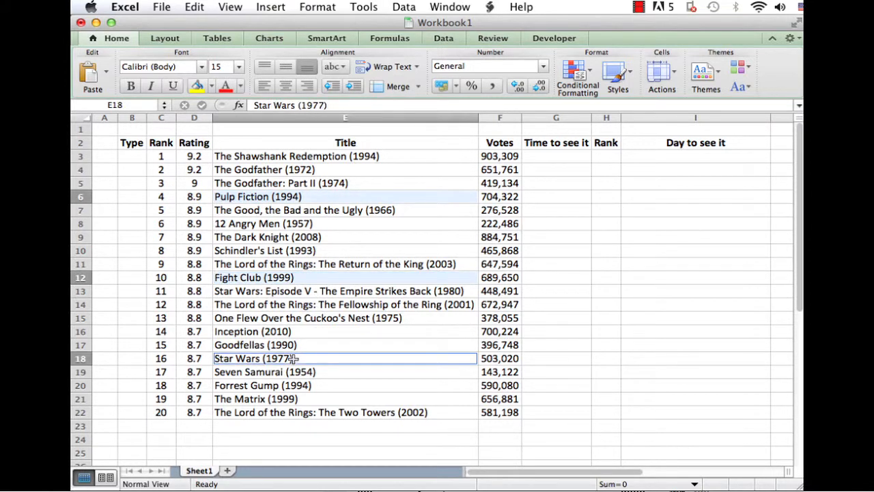
left_click(301, 412, "ctrl")
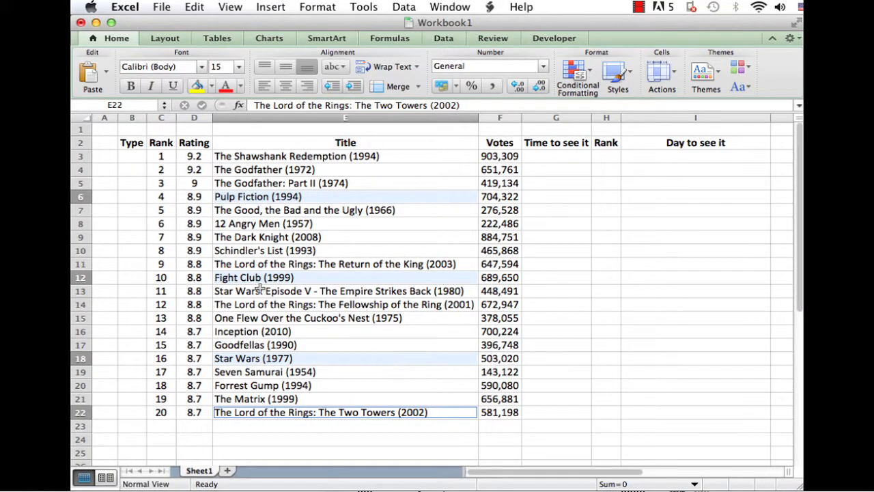
Step: Select entire rows 2 through 7 plus the separate row 10, then clear the selection by selecting cell E12
left_click(78, 143)
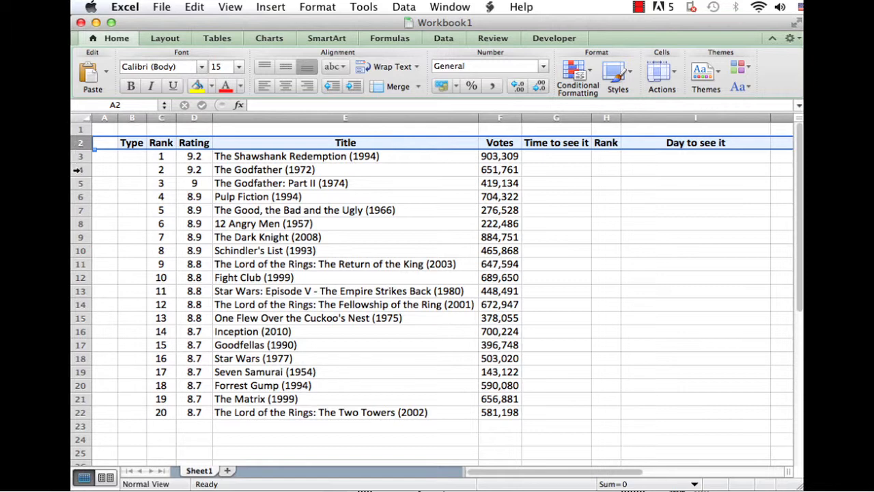
left_click_drag(82, 143, 79, 212)
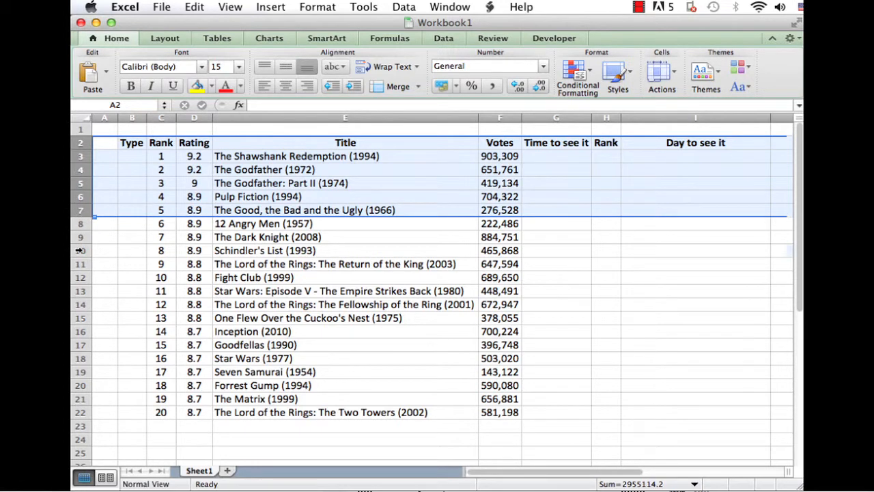
left_click(80, 251, "super")
left_click(254, 280)
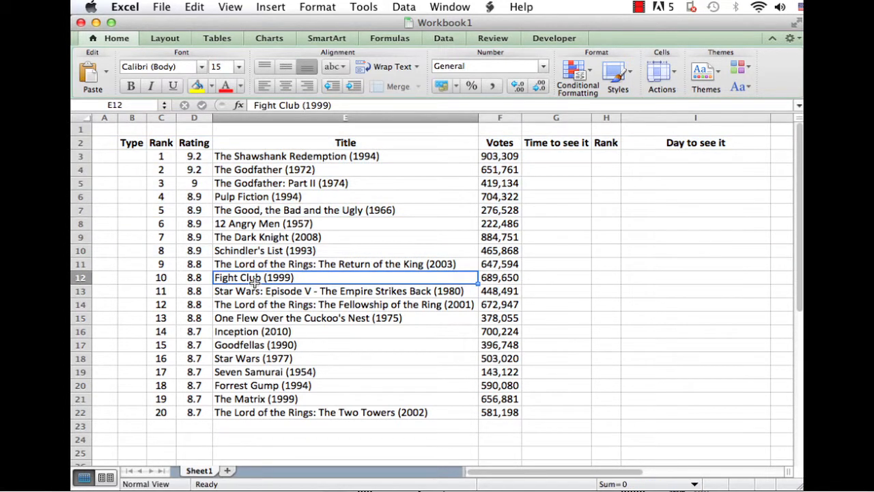
Step: Select entire columns C through E and add the non-adjacent column G to the selection
left_click(281, 117)
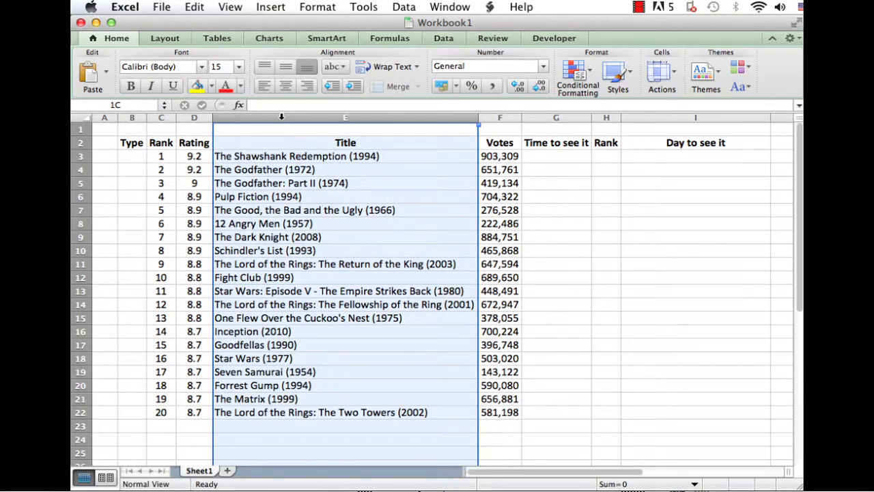
left_click_drag(281, 118, 162, 118)
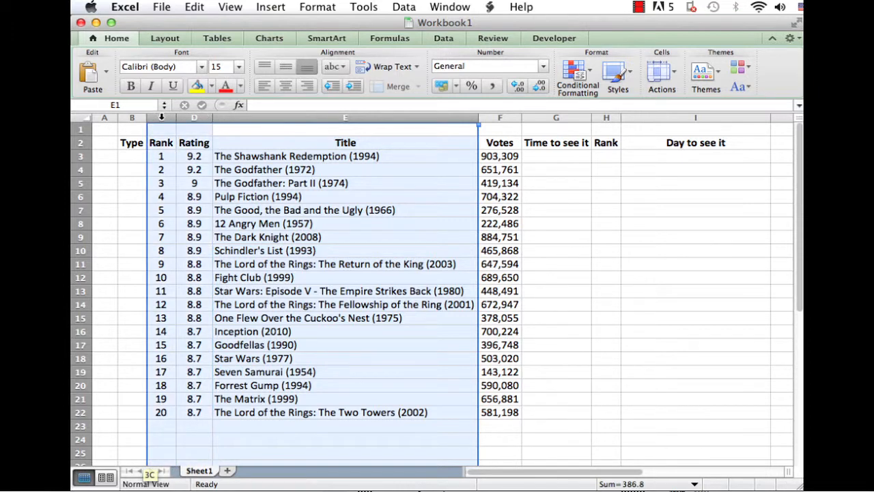
left_click(561, 118, "super")
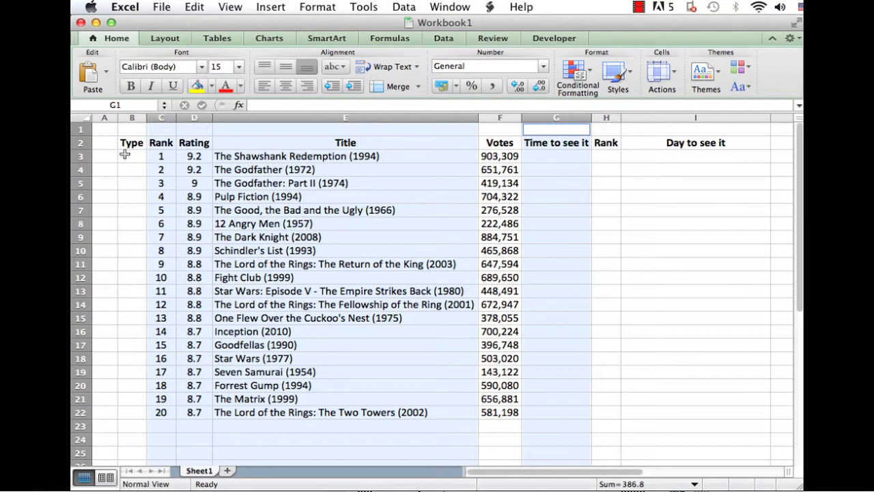
Step: Enter Film as the type in cell B3 and fill it down the Type column to B22
left_click(125, 155)
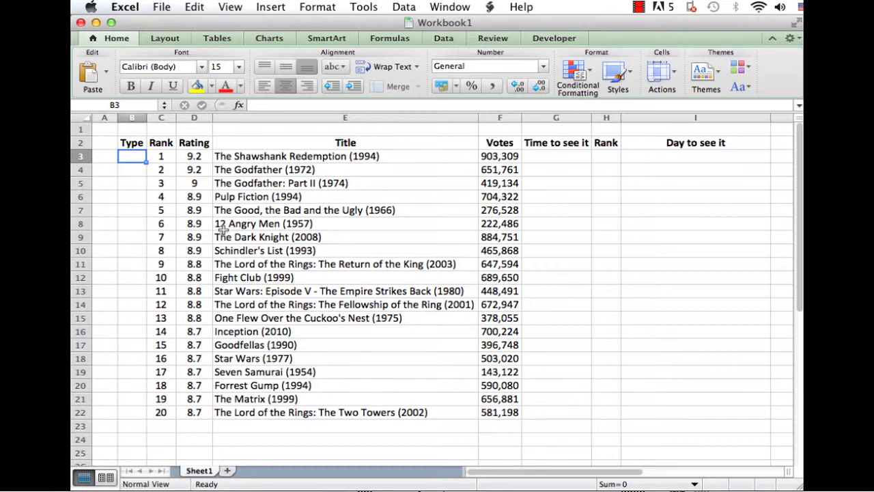
type("Film")
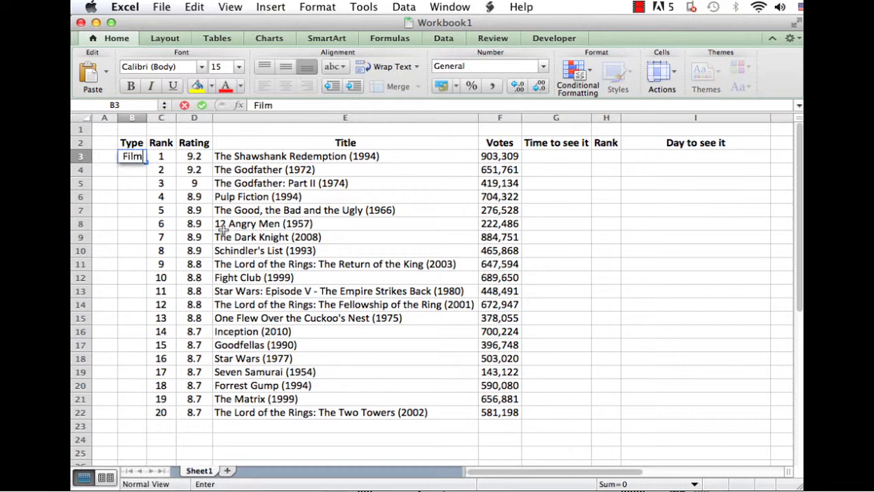
key("Return")
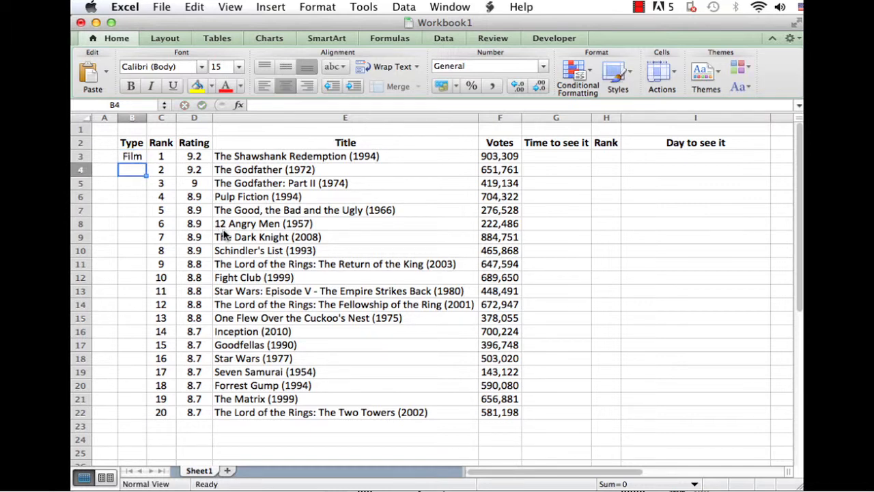
left_click(132, 156)
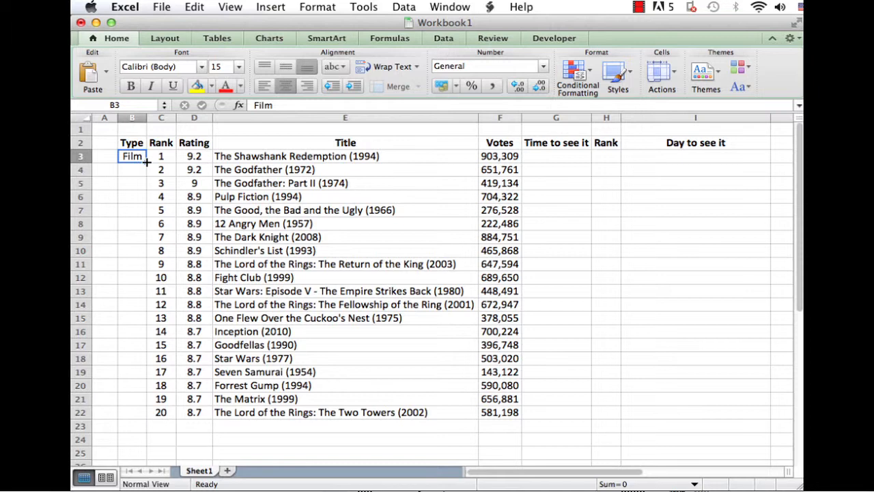
left_click_drag(146, 162, 145, 417)
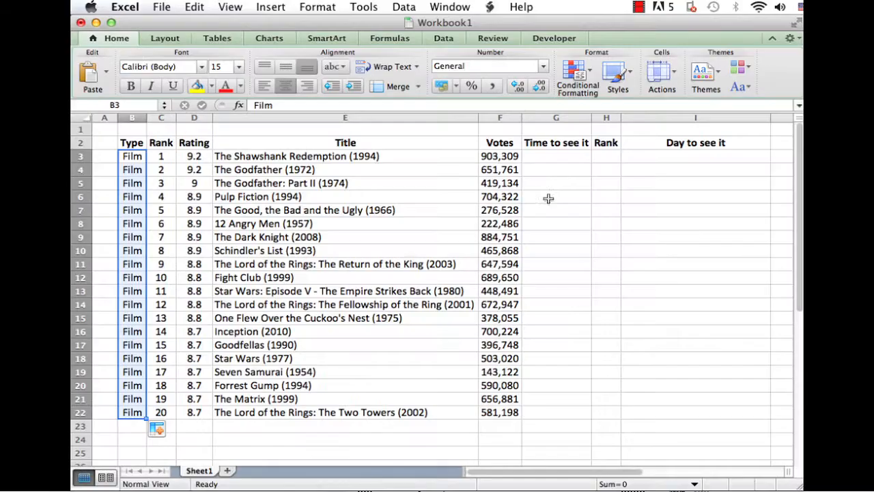
Step: Enter 8:00 pm in all the Time to see it cells from G3 to G22 at once
left_click_drag(554, 159, 542, 411)
type("8:00")
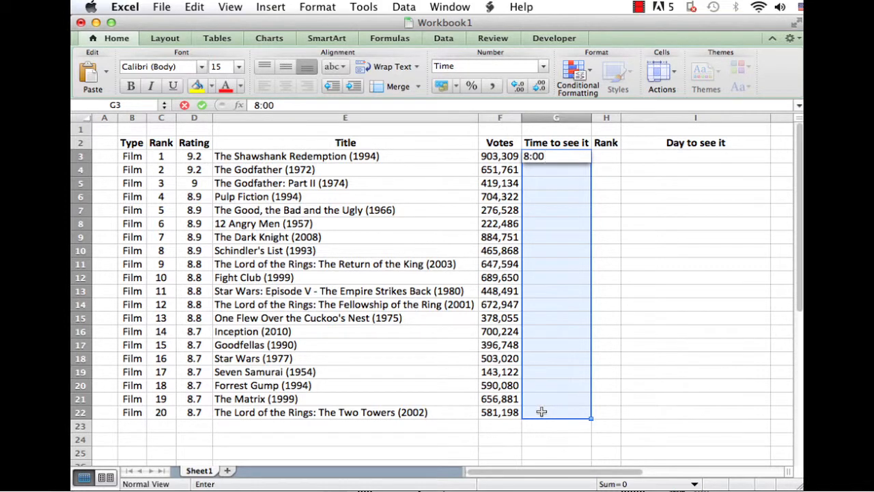
type(" pm")
key("ctrl+Return")
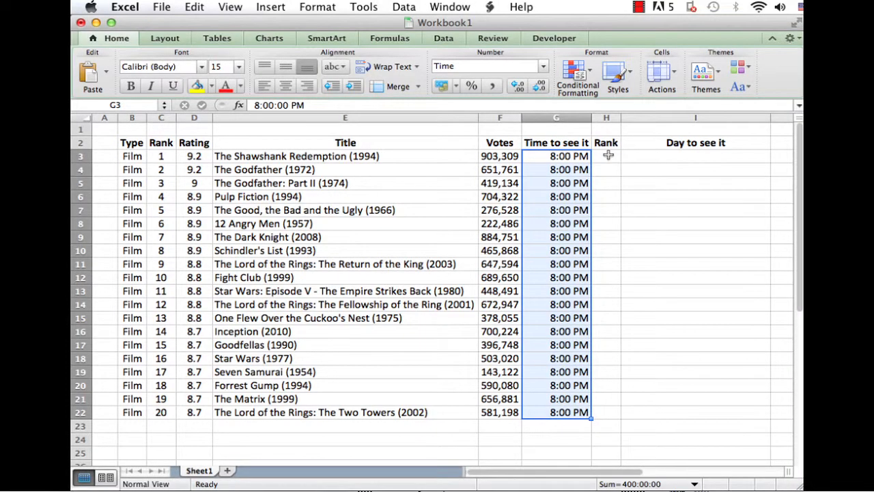
Step: Enter 1 and 2 in cells H3 and H4 of the second Rank column and extend the number series to H22
left_click(608, 156)
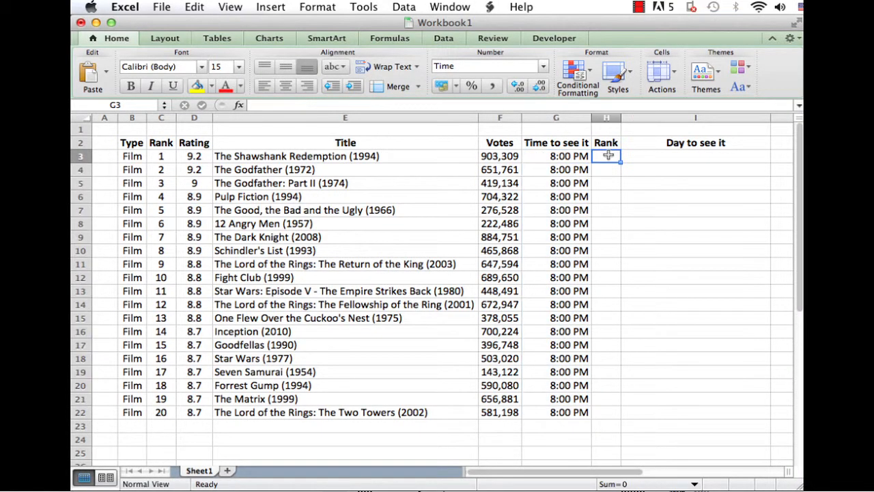
type("1")
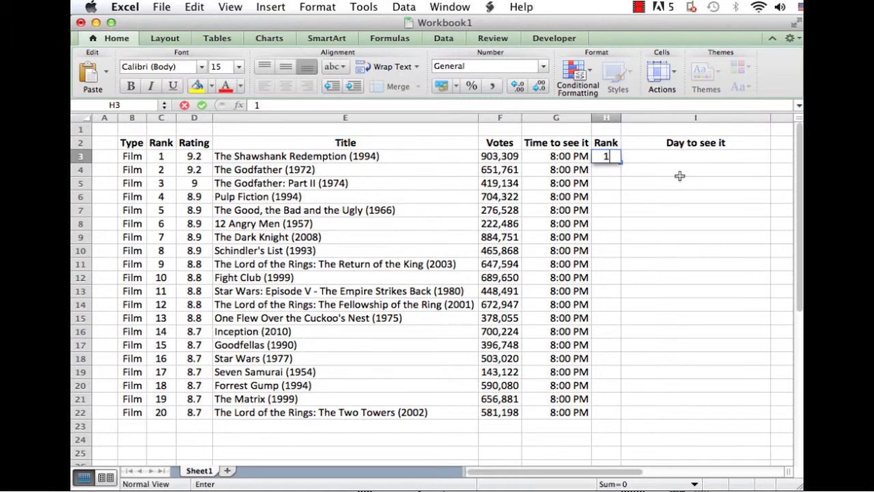
key("Return")
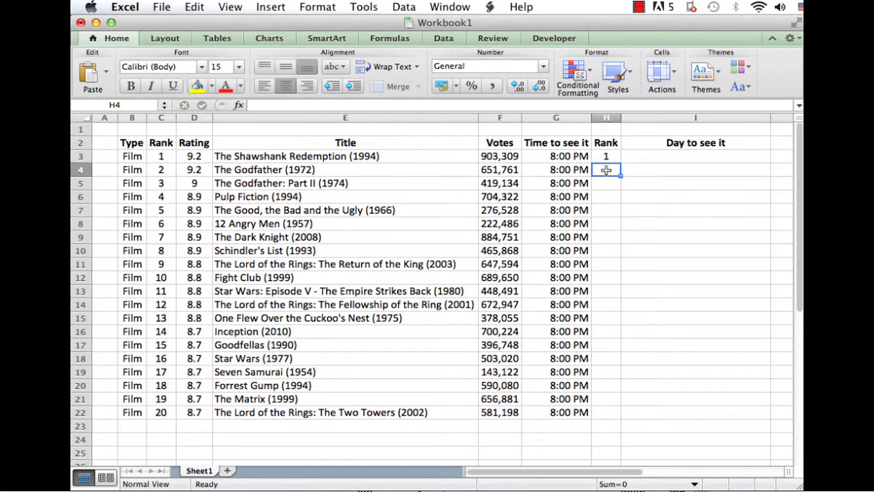
type("2")
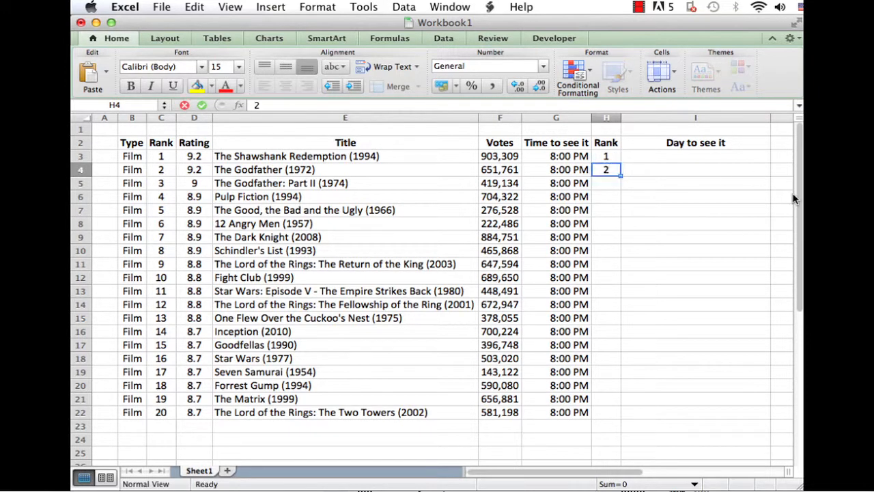
key("Return")
left_click_drag(606, 155, 607, 169)
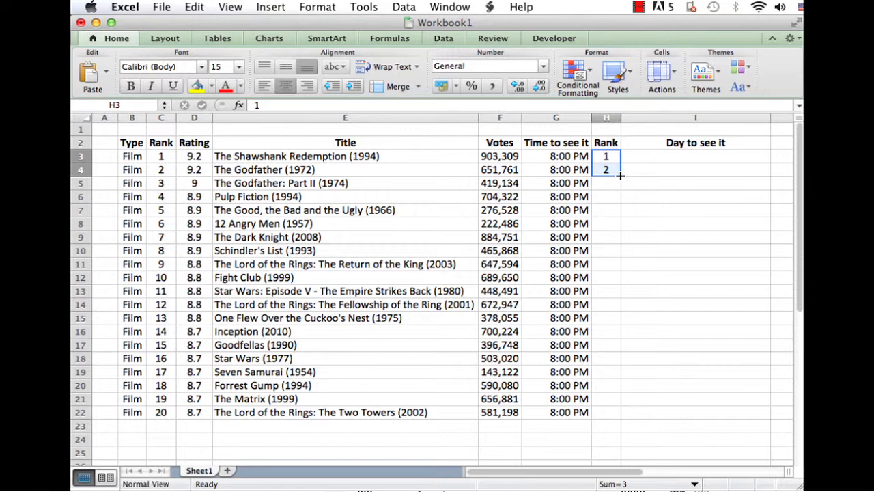
left_click_drag(620, 175, 621, 416)
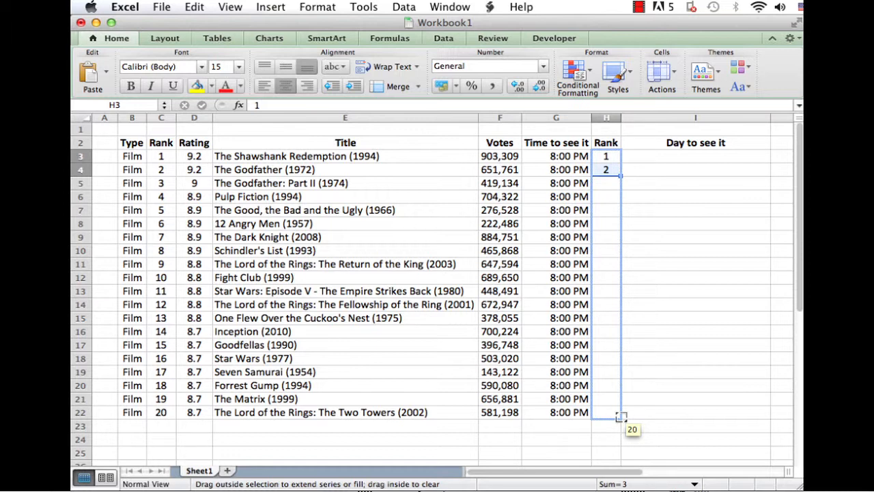
left_click_drag(620, 416, 621, 416)
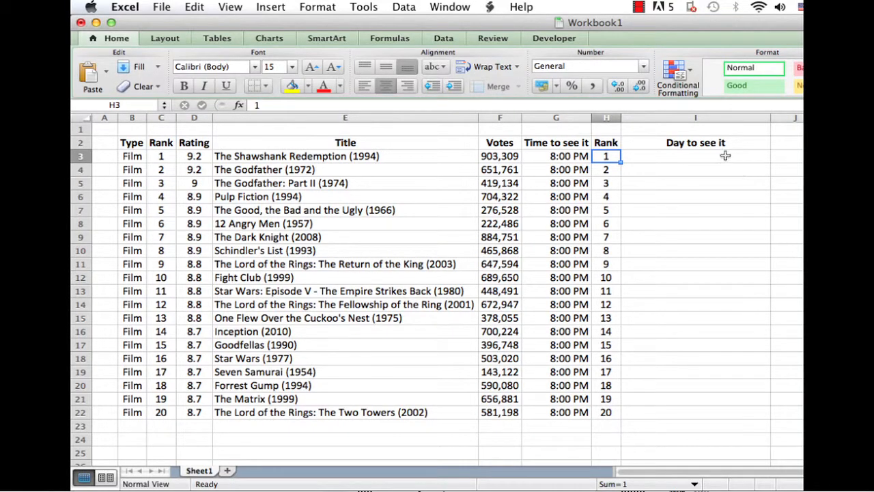
Step: Enter the date 10-8 in cell I3 under Day to see it
left_click(725, 156)
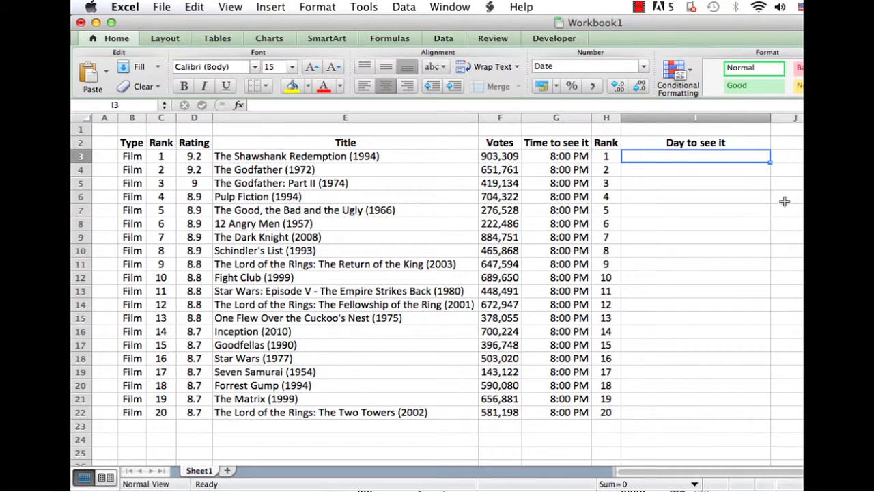
type("10-8")
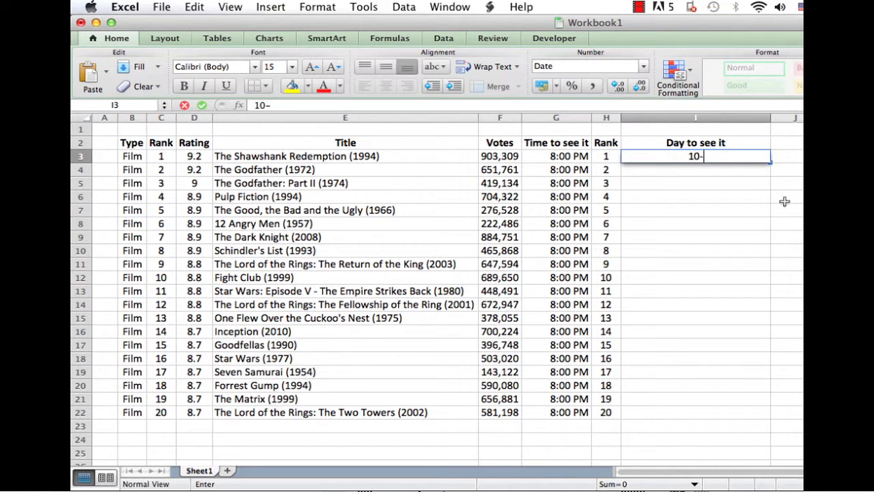
key("Return")
Step: Fill I3 to I22 with a date series in columns, using Month as the date unit and a step value of 1
left_click_drag(722, 157, 697, 410)
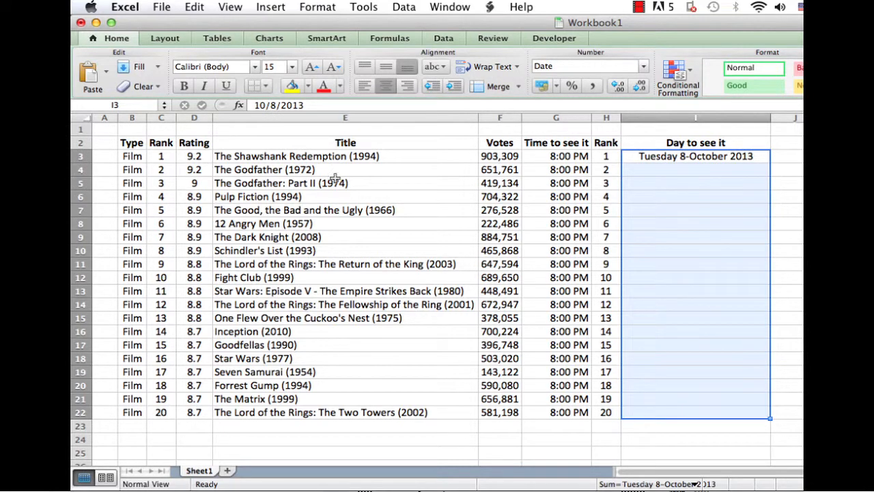
left_click(145, 66)
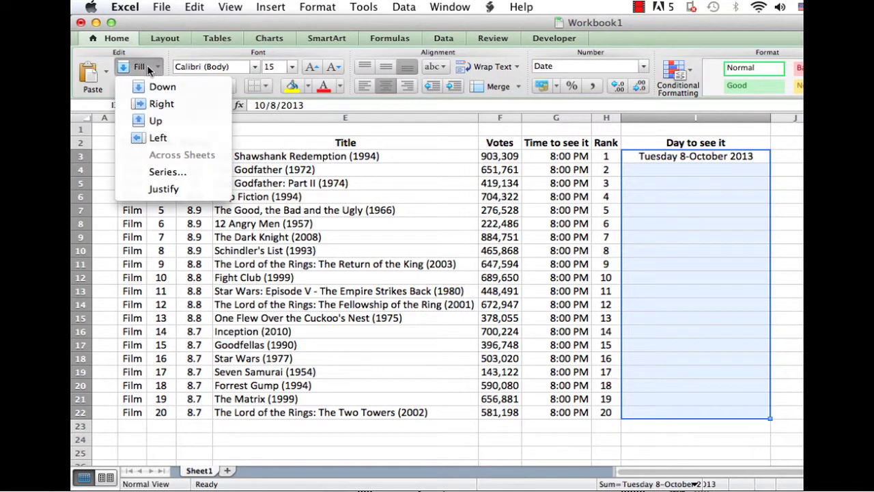
left_click(166, 172)
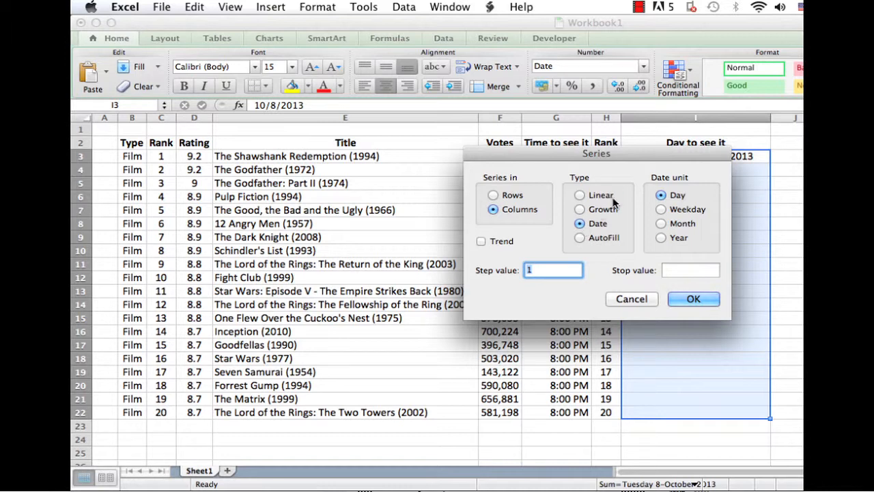
left_click(661, 224)
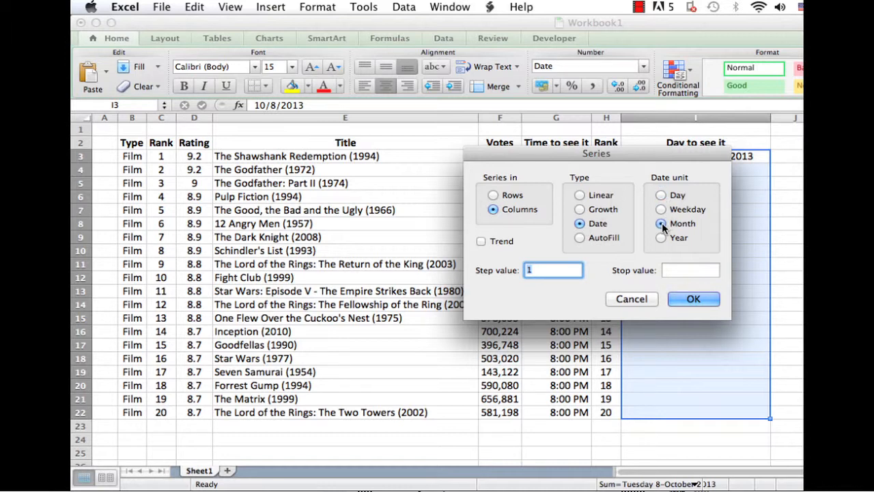
left_click(694, 298)
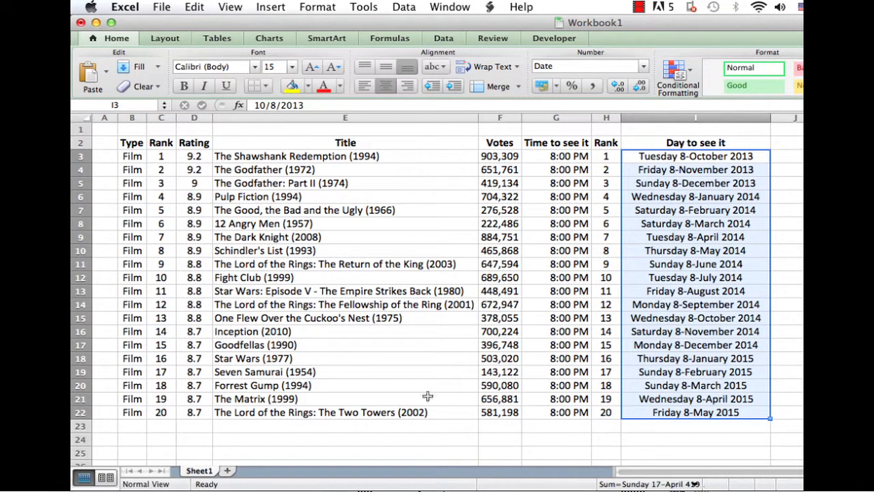
Step: Move the Two Towers record from B22:I22 down to row 24
left_click(132, 411)
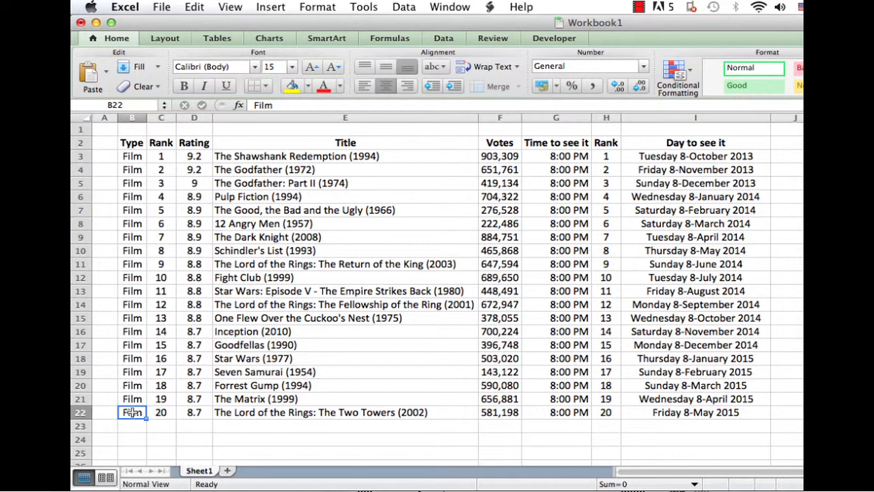
left_click_drag(132, 412, 703, 410)
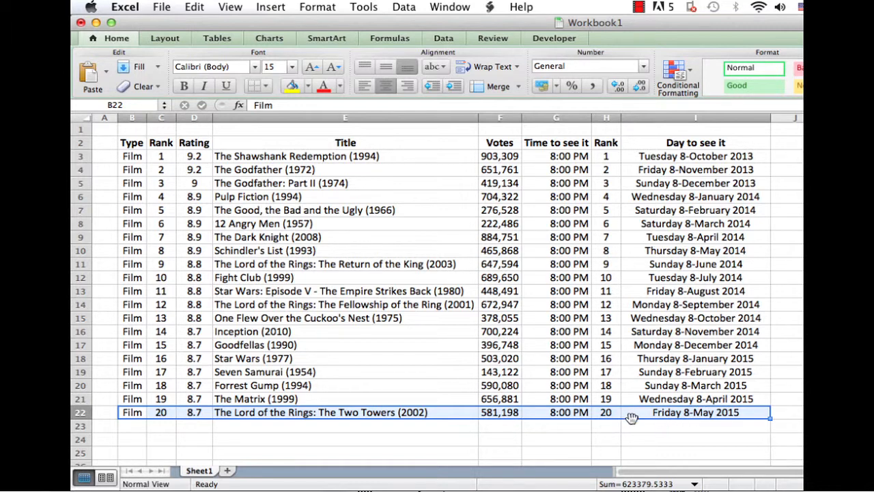
left_click_drag(632, 418, 632, 439)
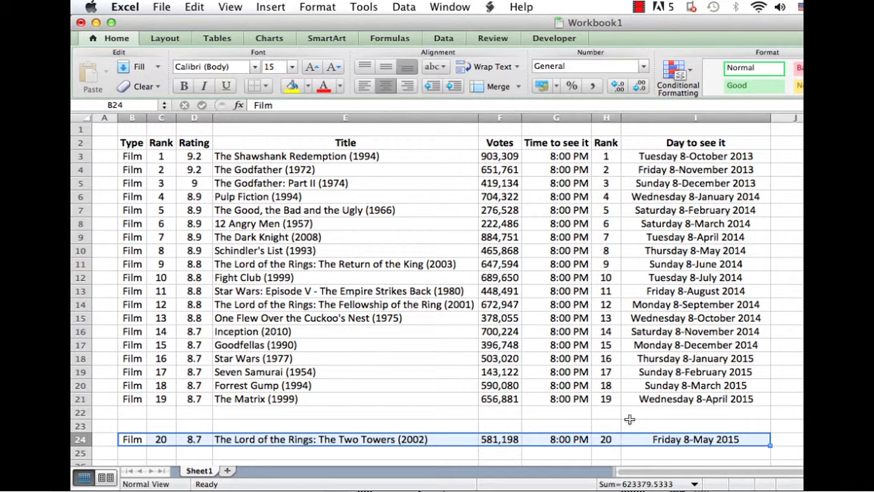
Step: Copy The Matrix record from B21:I21 into row 23
left_click_drag(137, 396, 697, 394)
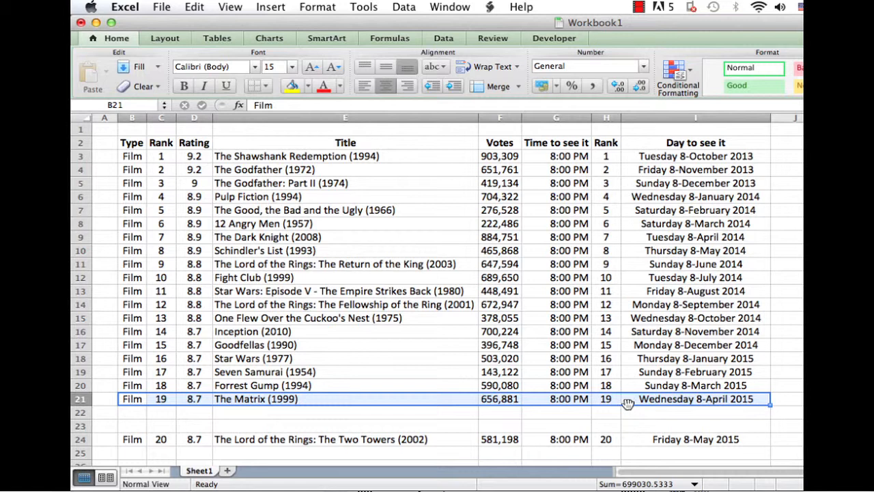
left_click_drag(627, 403, 628, 423)
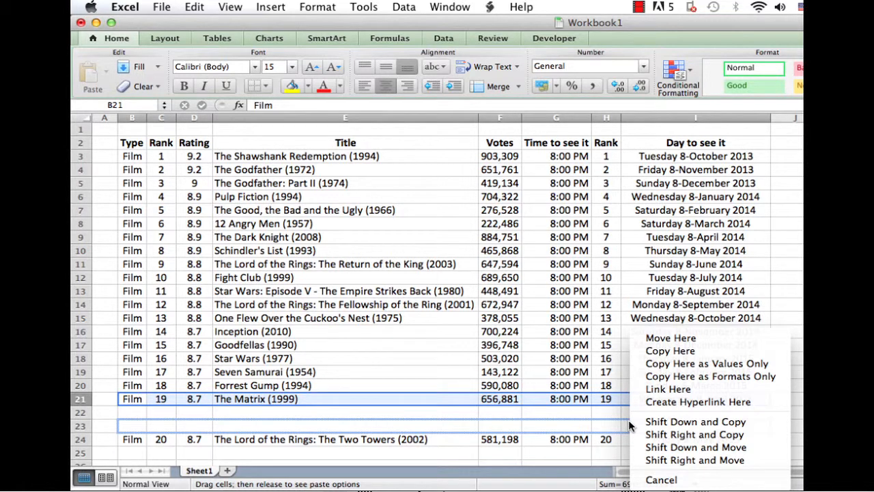
left_click(684, 352)
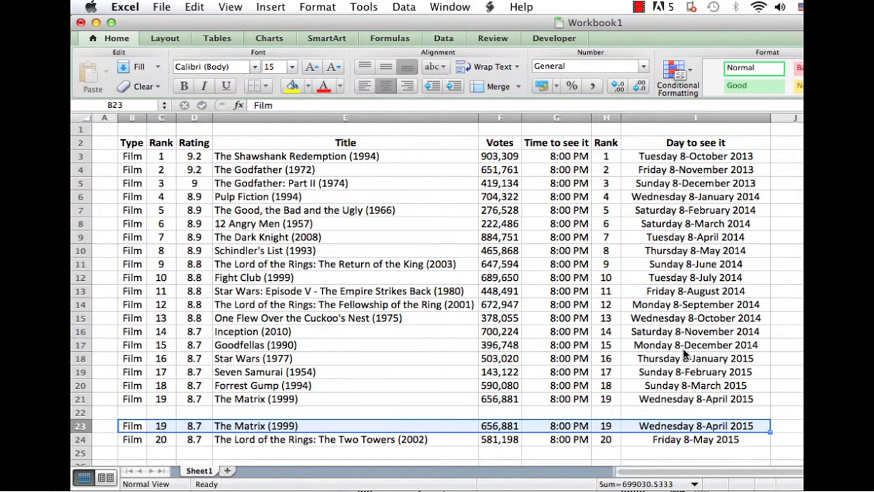